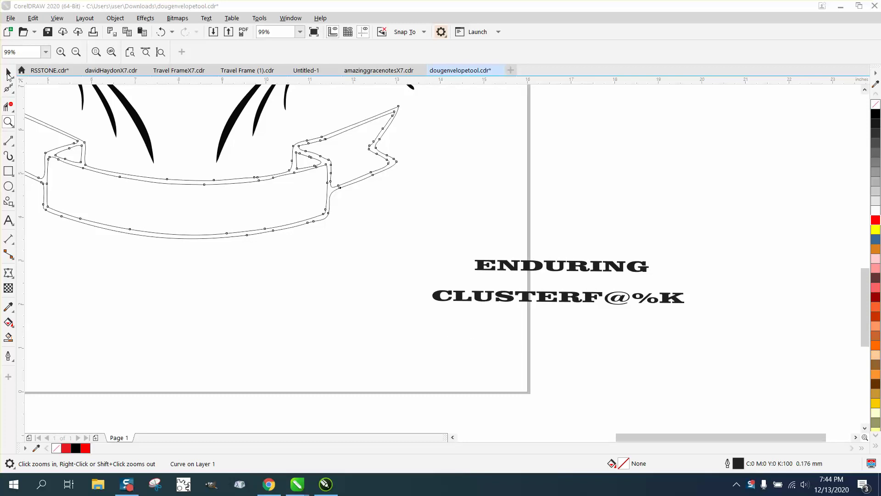
Step: Drag the ENDURING / CLUSTERF@%K text group onto the page under the lower banner, then zoom out
click(9, 73)
mouse_move(548, 276)
mouse_down()
mouse_move(222, 228)
mouse_move(201, 191)
mouse_move(180, 223)
mouse_move(191, 225)
mouse_move(193, 263)
mouse_up()
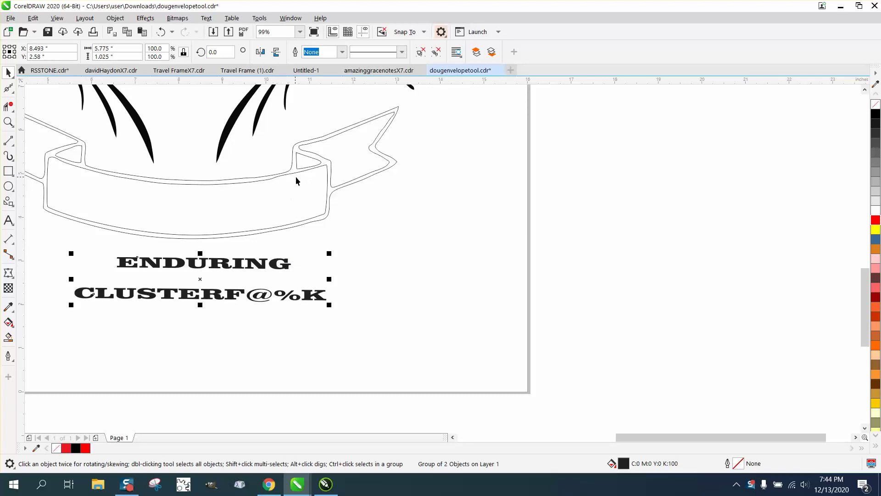
scroll(315, 168, down, 5)
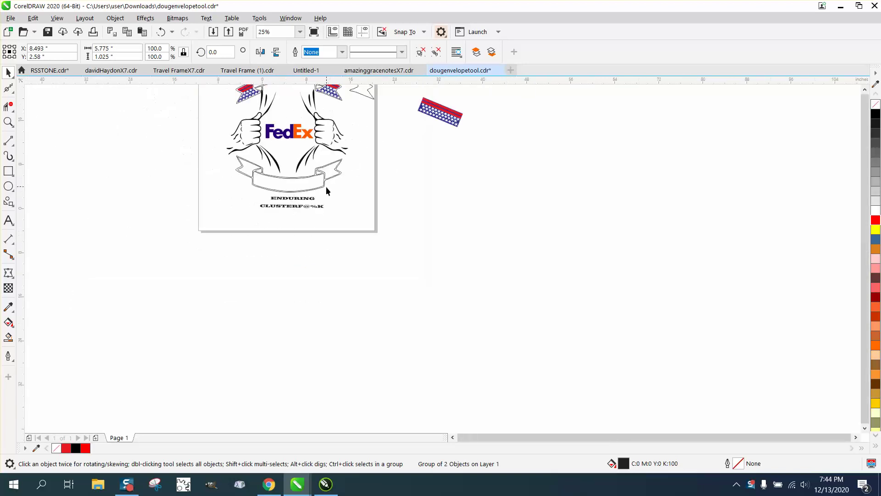
Step: Zoom in on the outline tip beside the flag ribbon end and delete the loop's nodes
click(8, 122)
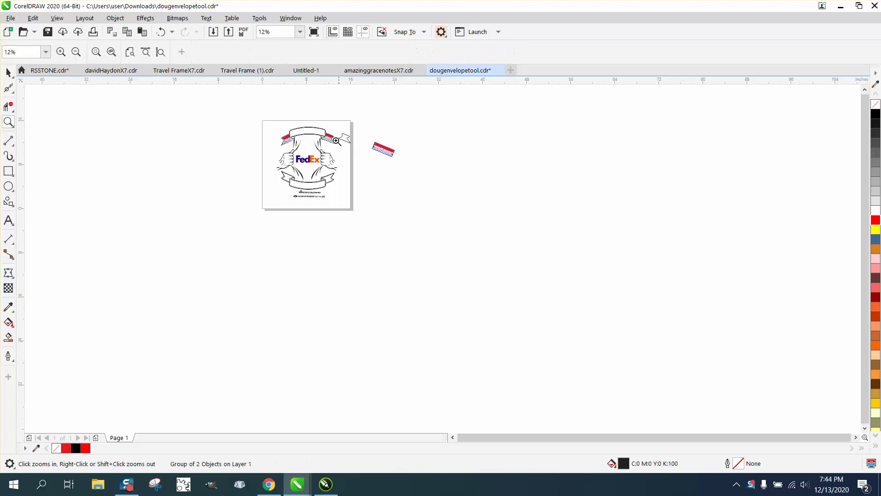
drag(315, 126, 330, 143)
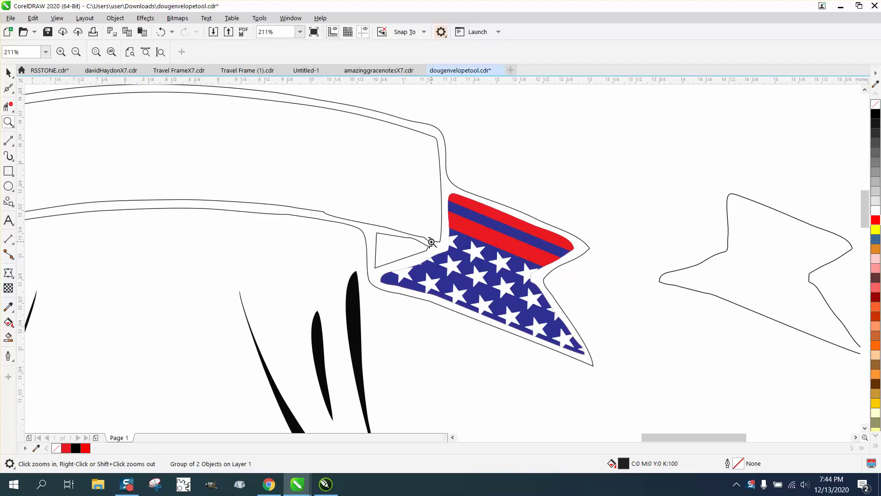
drag(404, 230, 480, 262)
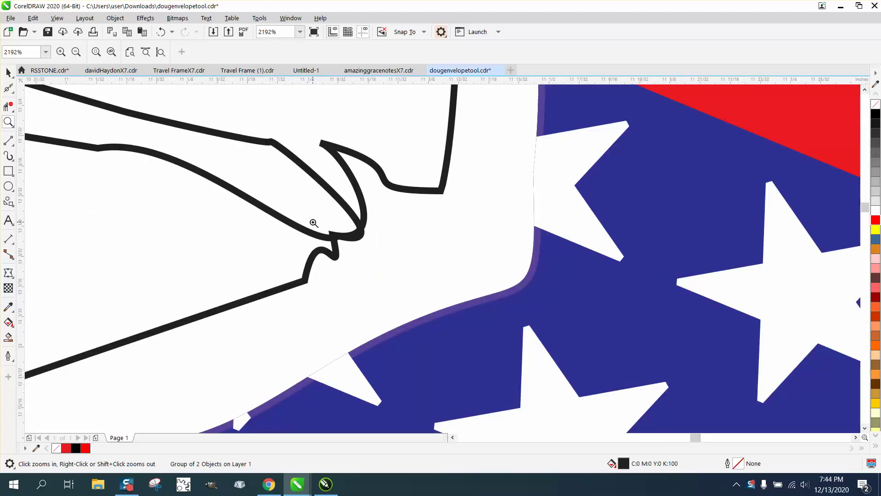
click(8, 87)
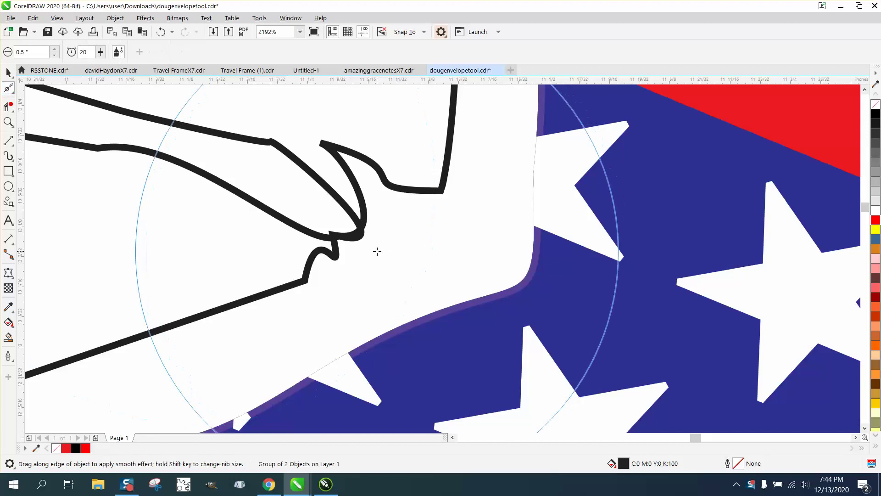
click(11, 90)
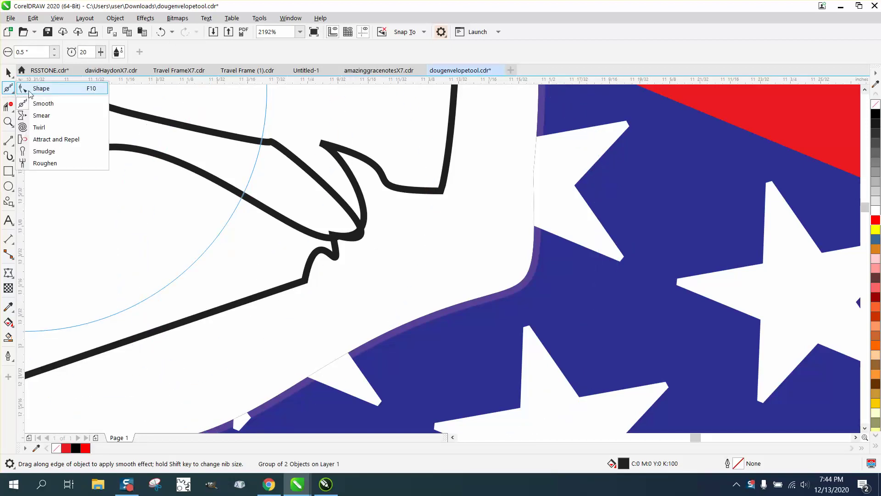
click(29, 91)
click(364, 239)
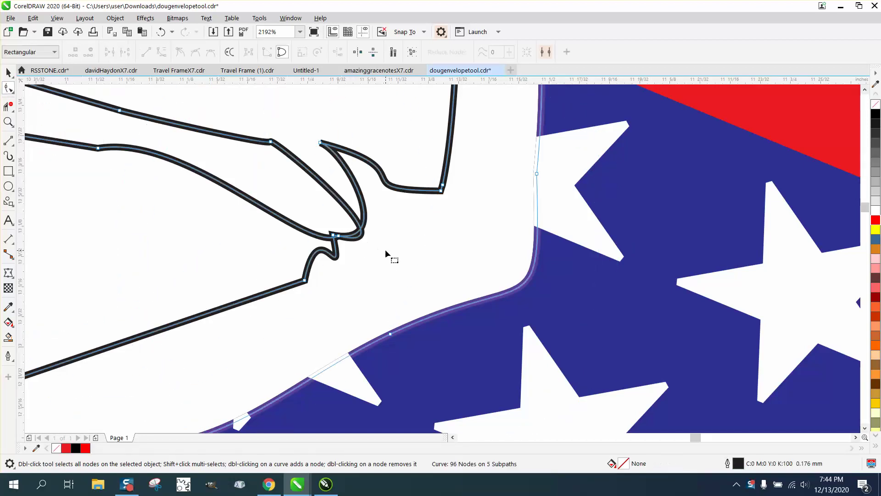
drag(362, 236, 392, 255)
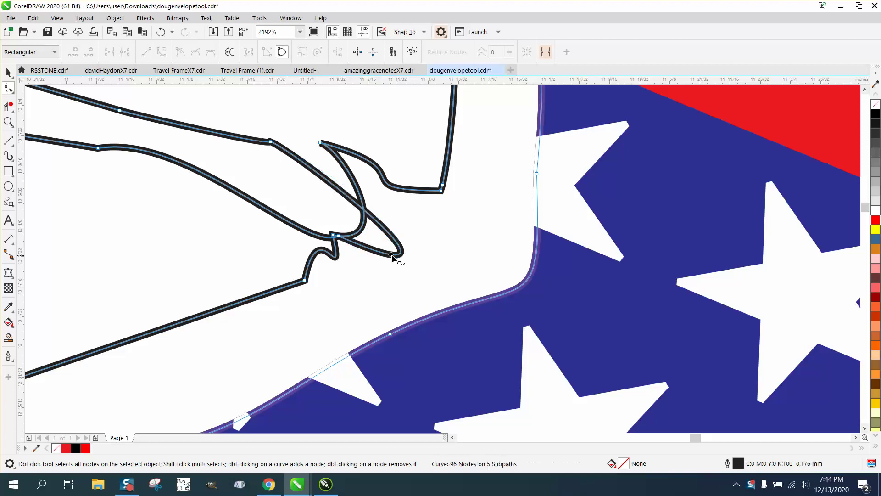
drag(328, 229, 355, 249)
key(Delete)
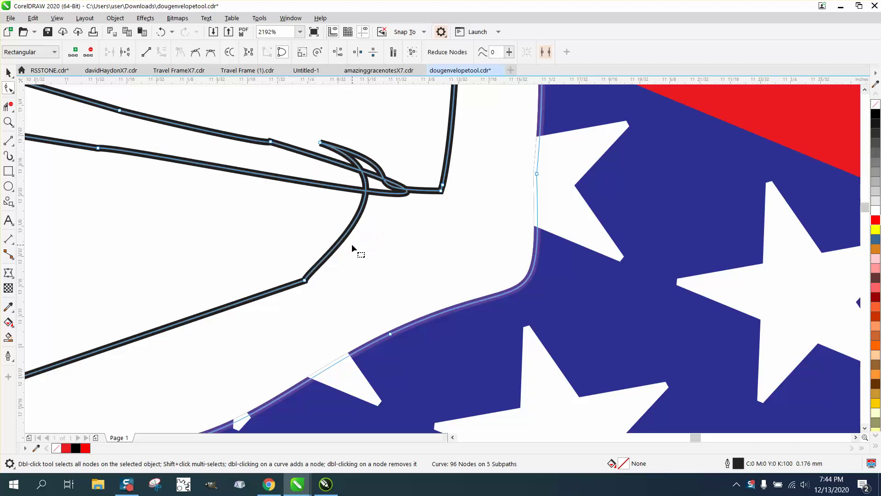
key(Delete)
Step: Reshape the looped segment and trim its crossing segments with Virtual Segment Delete
drag(395, 196, 382, 239)
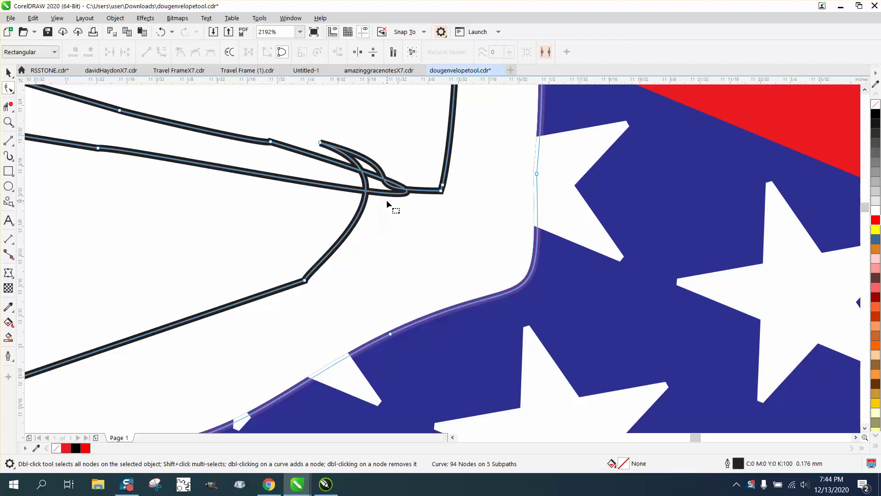
drag(394, 192, 366, 241)
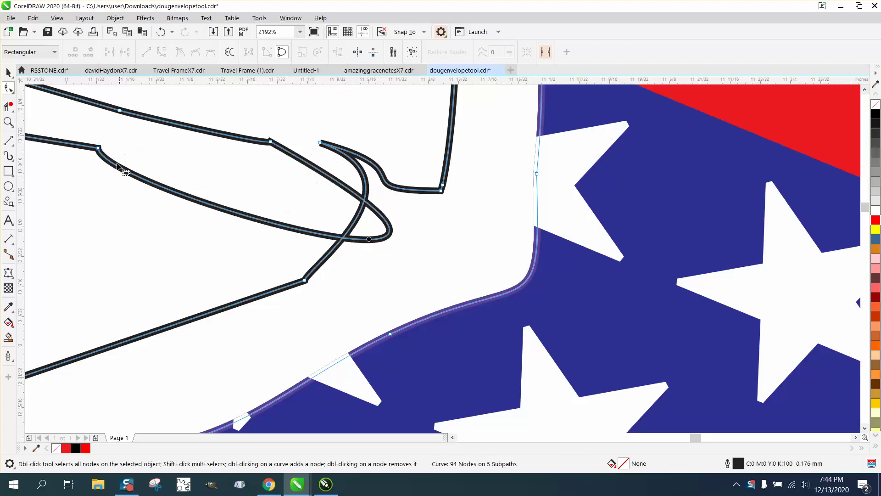
click(8, 106)
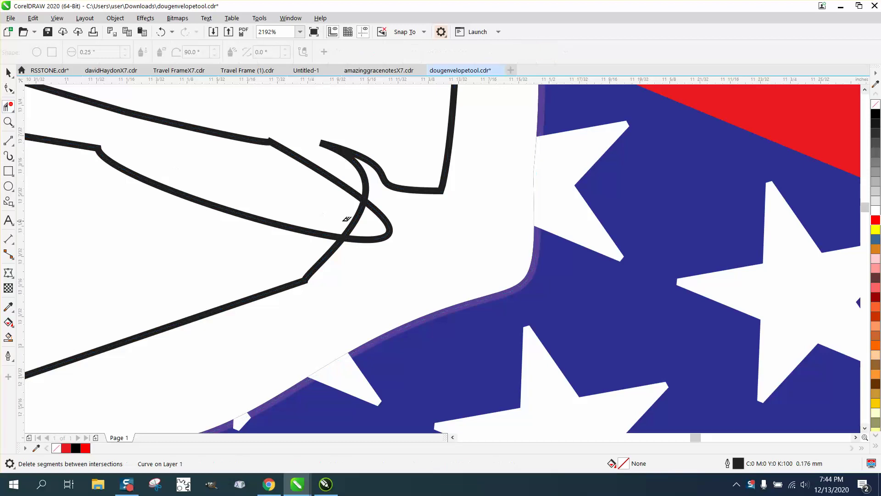
click(350, 226)
click(389, 238)
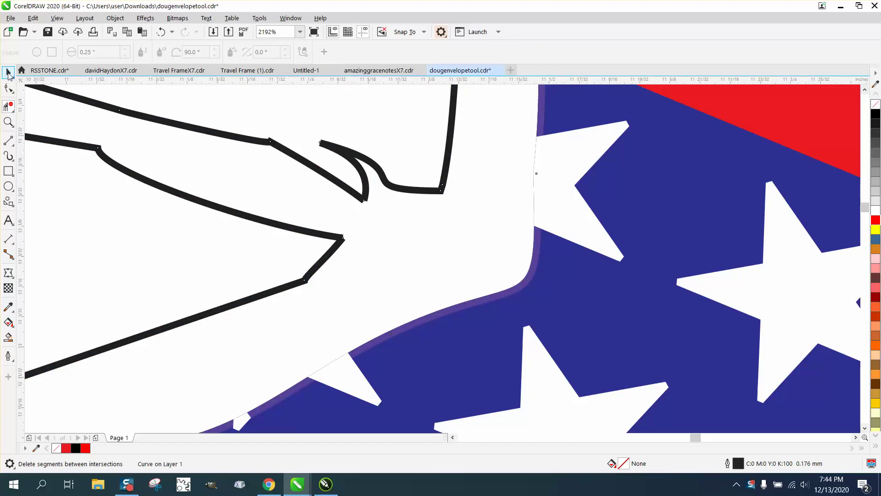
Step: Delete the leftover tip node and join the open end nodes into a clean corner
click(7, 73)
key(F10)
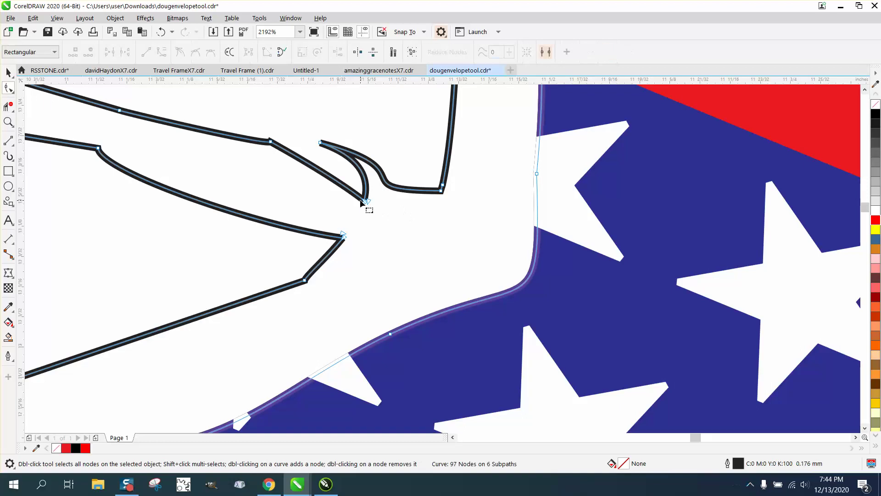
click(365, 201)
key(Delete)
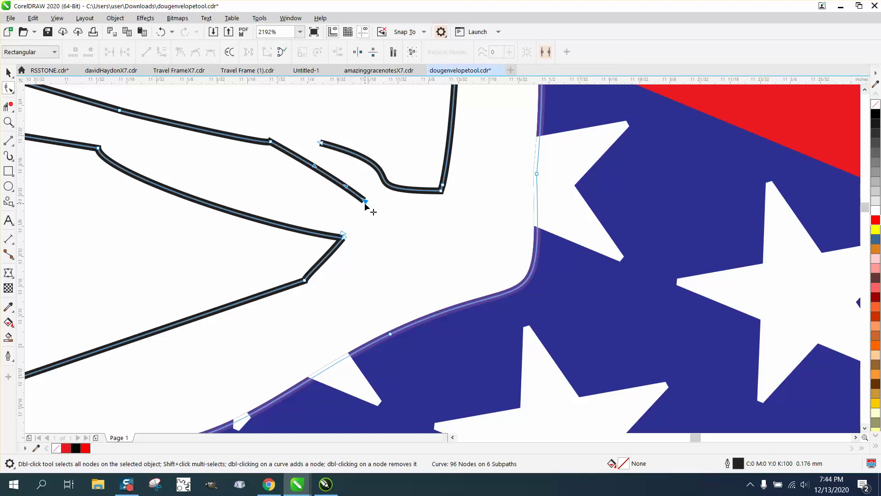
key(Delete)
drag(271, 141, 321, 144)
scroll(360, 223, down, 2)
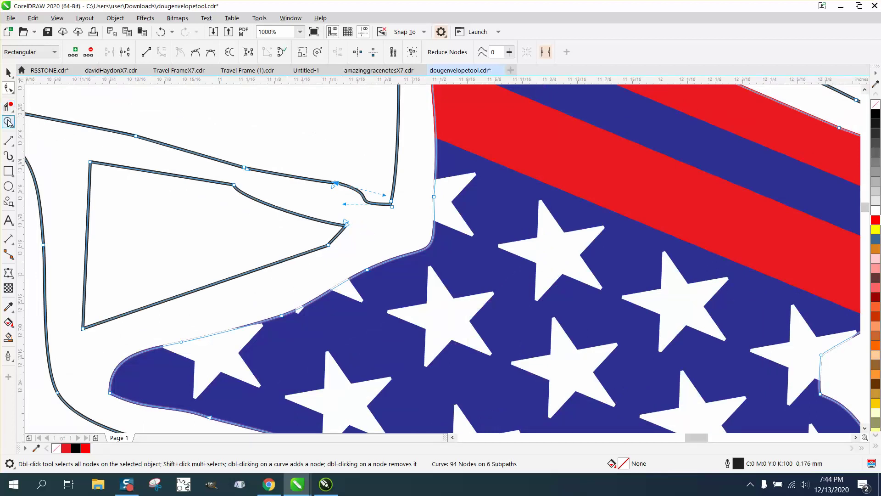
Step: Brush the Smooth tool over the kinked outline corners beside the flag ribbon end, then zoom out
click(11, 90)
click(35, 103)
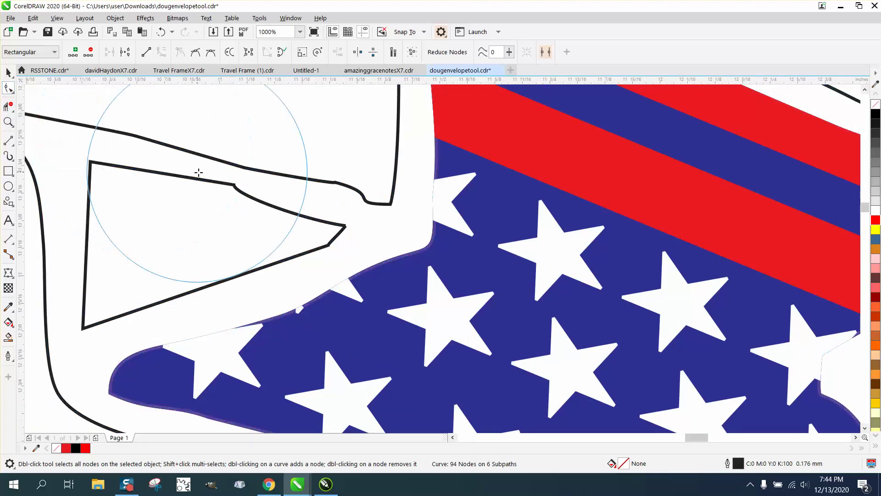
mouse_move(198, 172)
mouse_down()
mouse_move(326, 221)
mouse_move(347, 209)
mouse_move(331, 236)
mouse_move(300, 247)
mouse_move(124, 164)
mouse_move(63, 158)
mouse_move(250, 211)
mouse_up()
scroll(299, 246, down, 3)
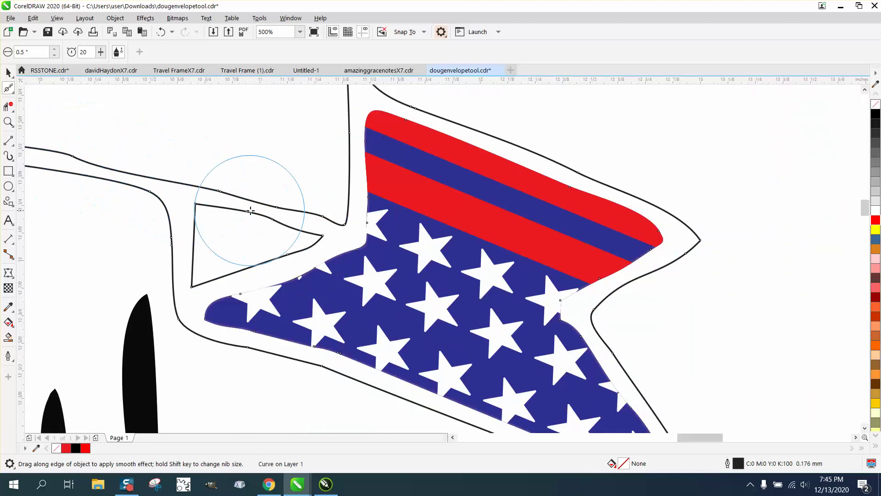
scroll(542, 289, down, 8)
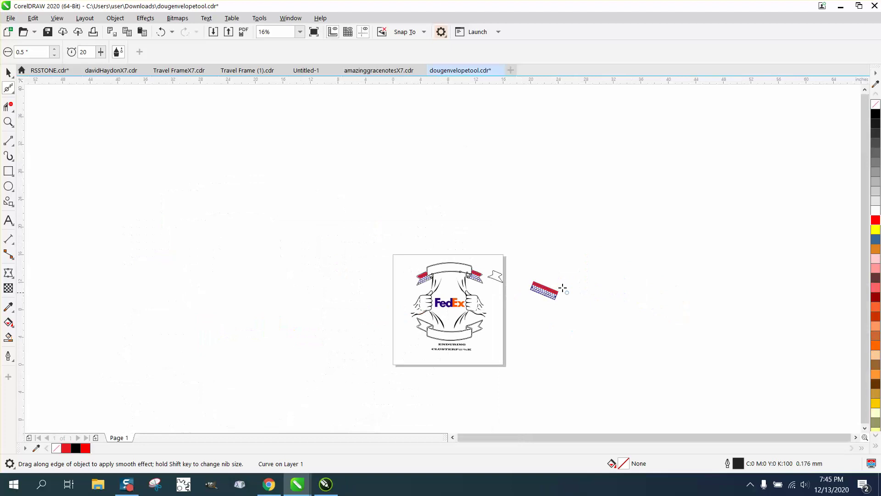
Step: Zoom out to the page, then zoom closely on the lower banner's right end for smoothing
click(8, 122)
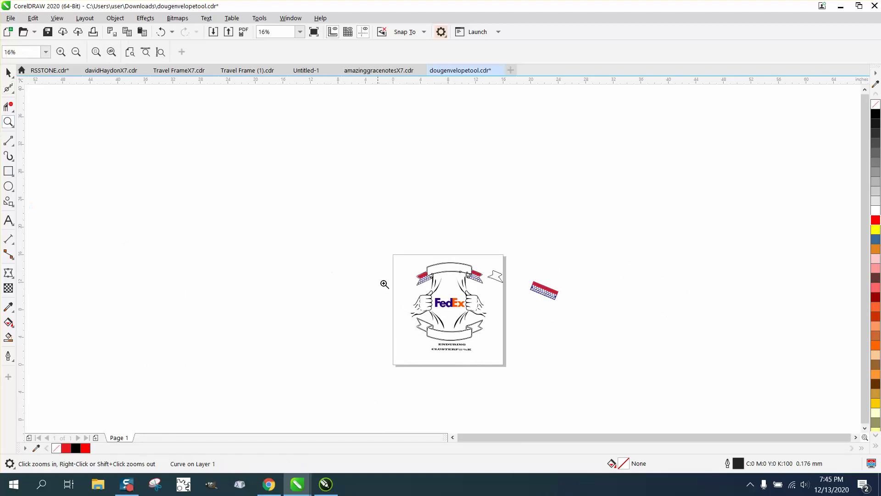
click(491, 299)
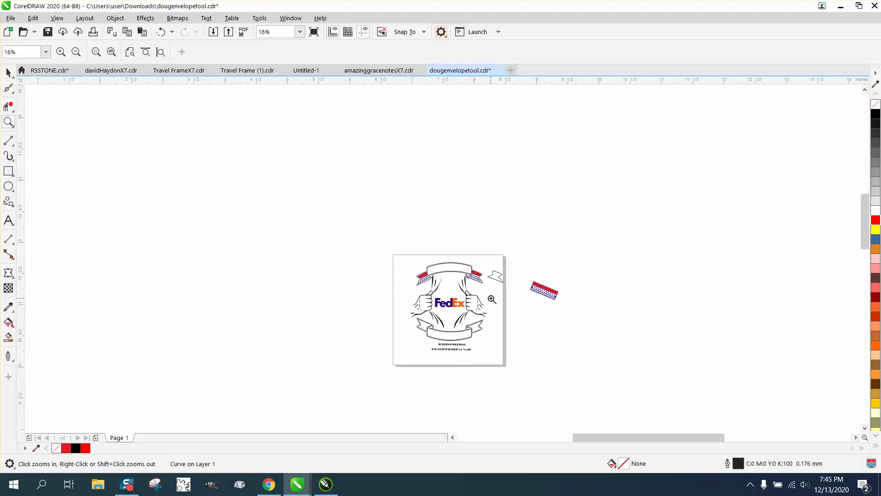
right_click(203, 280)
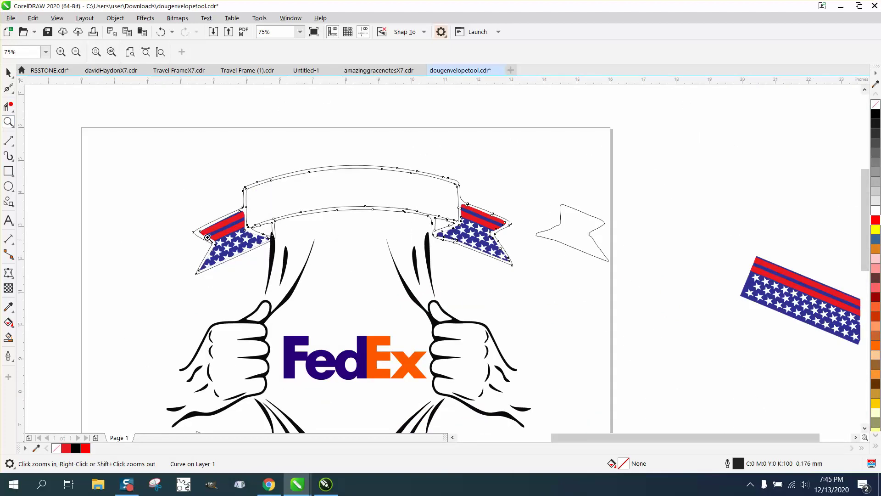
right_click(245, 192)
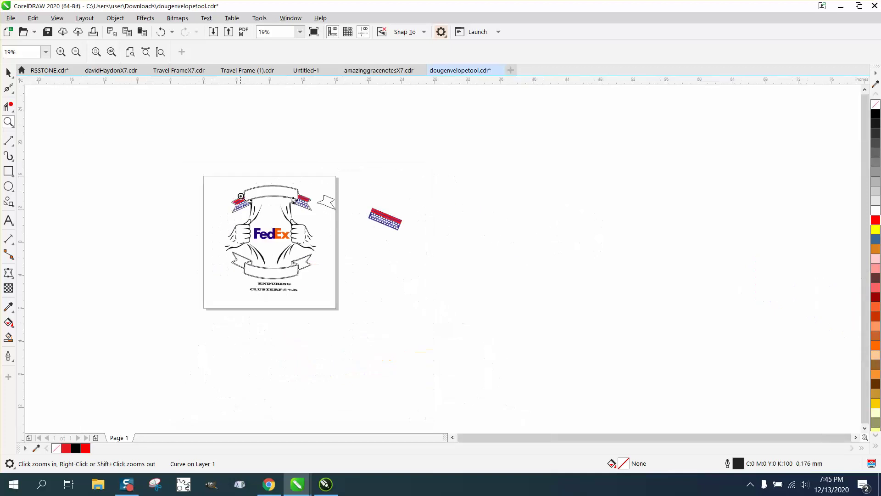
drag(227, 256, 360, 303)
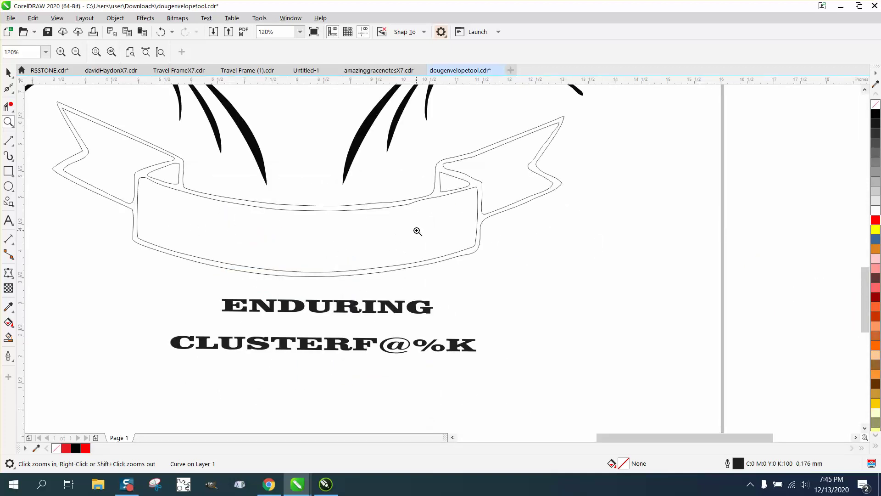
drag(399, 184, 498, 227)
click(8, 88)
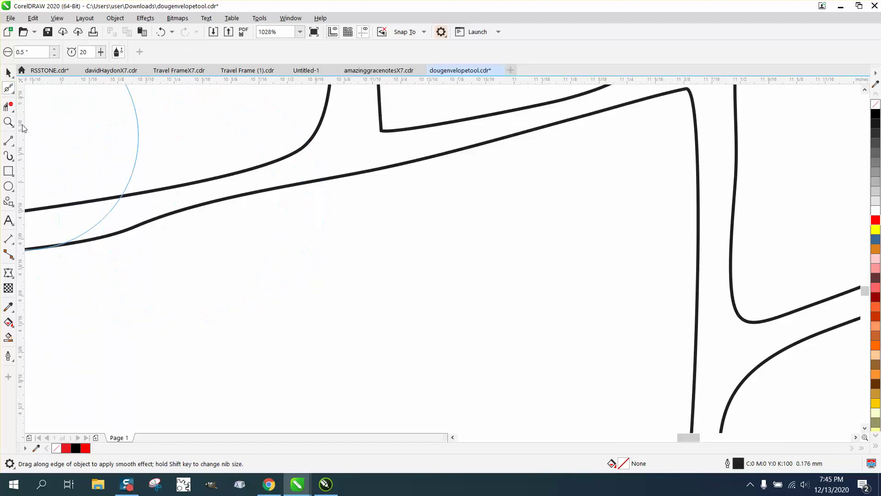
Step: Delete a stray node from the banner outline, leaving 93 nodes, then zoom out
click(15, 94)
click(41, 89)
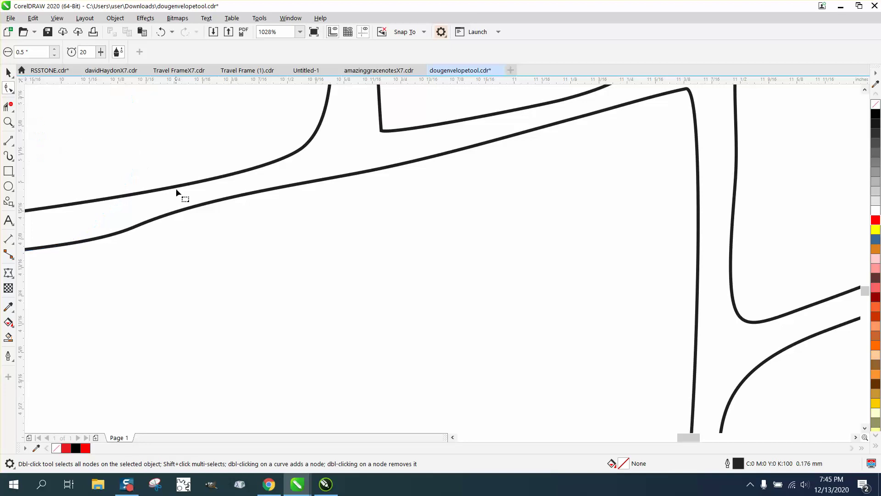
click(192, 208)
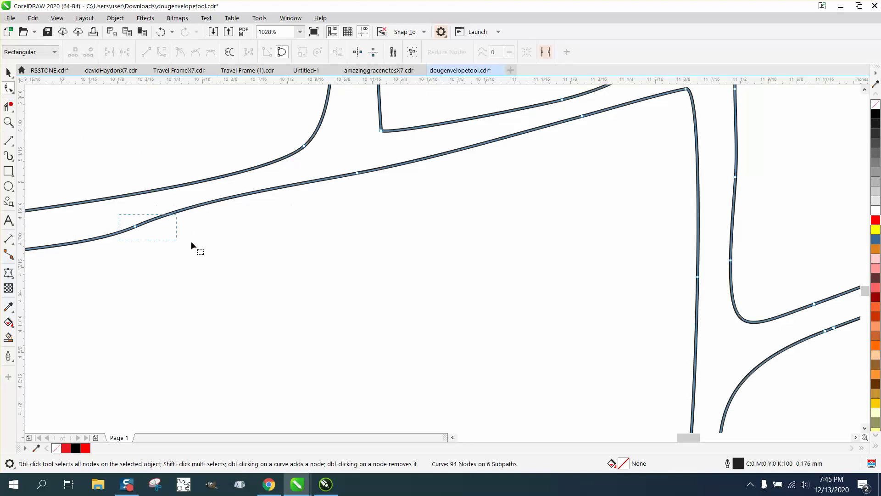
drag(191, 241, 194, 241)
key(Delete)
scroll(355, 186, down, 2)
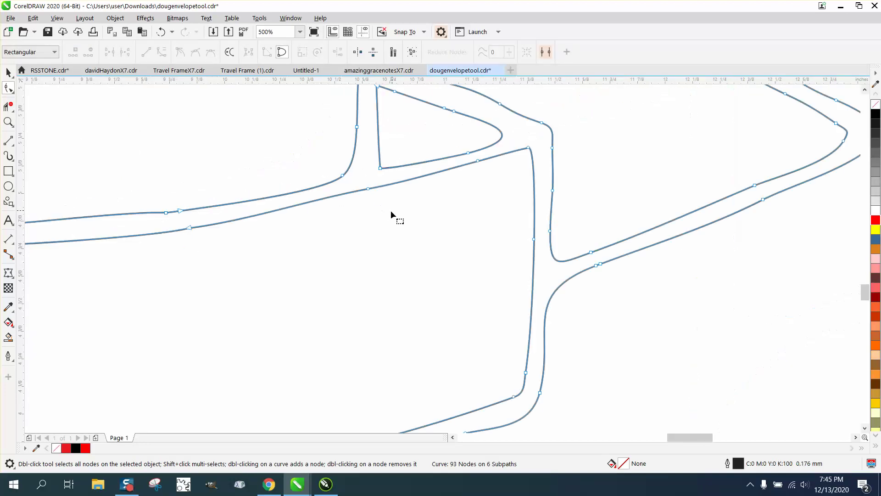
scroll(387, 216, down, 3)
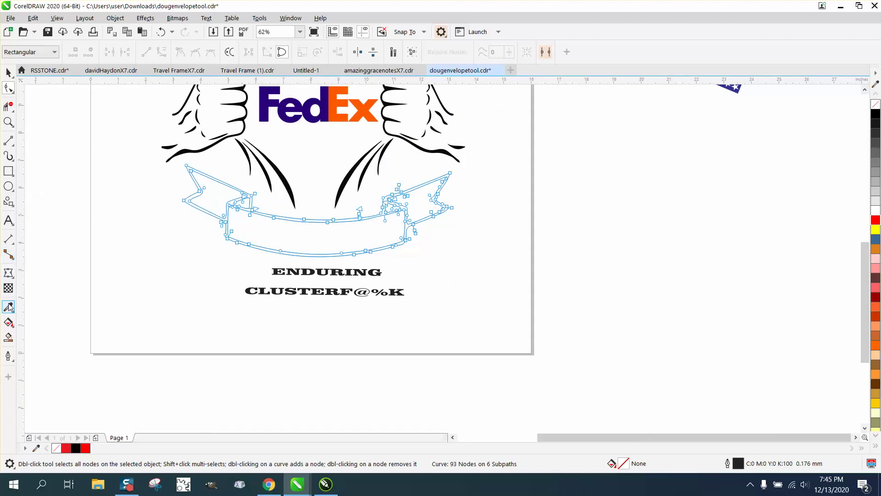
Step: Smart Fill the banner's middle panel into a new shape, nudge it right, and make it unfilled with a red outline
click(8, 337)
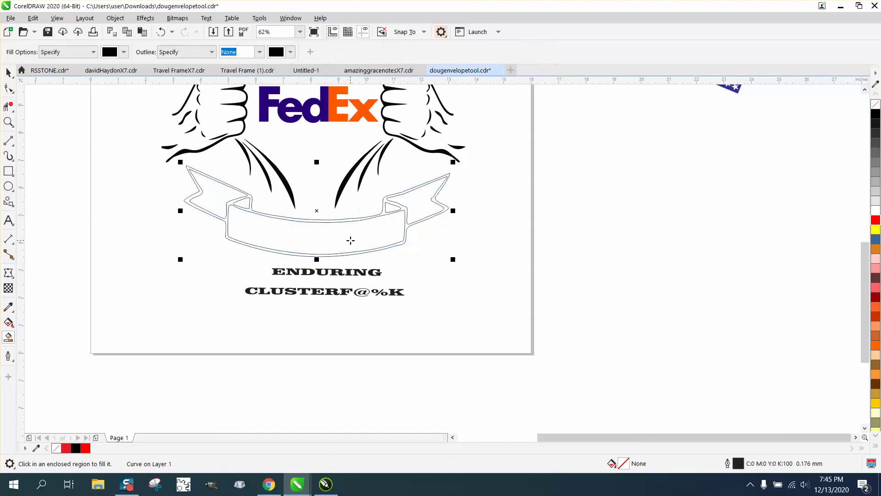
click(350, 240)
key(Right)
key(Right)
key(Right)
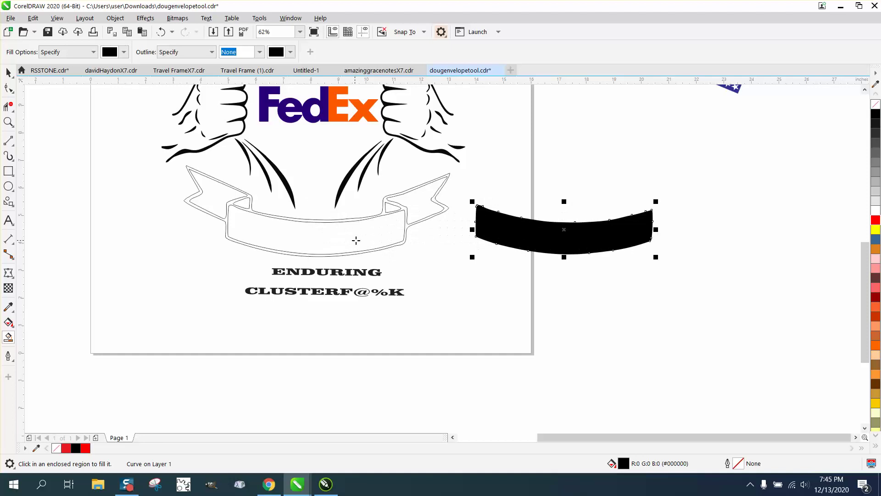
click(875, 104)
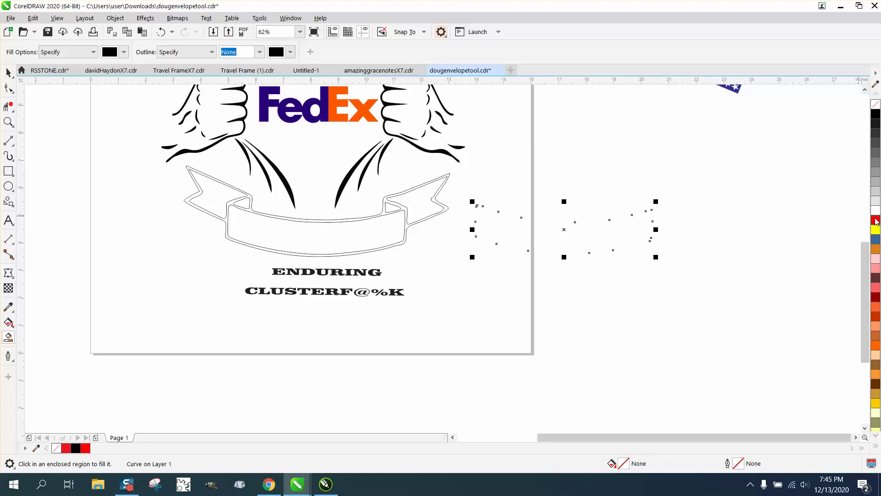
right_click(876, 220)
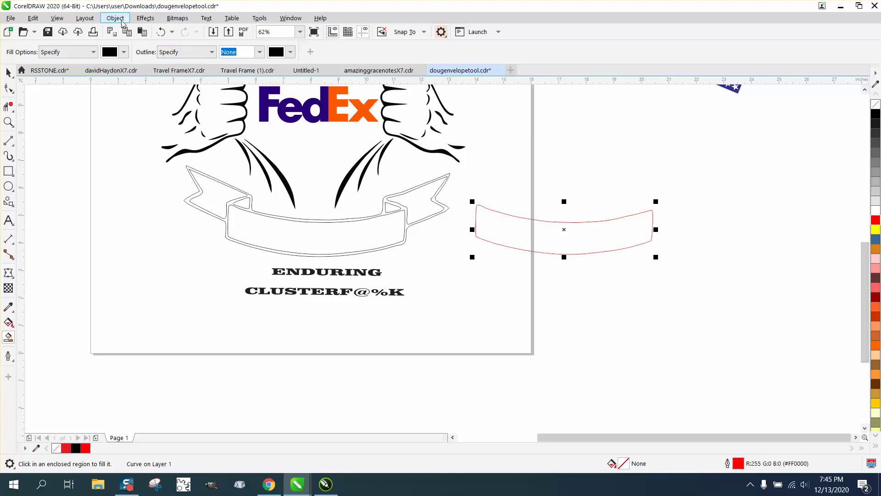
Step: Bring up the Contour settings and choose an Inside contour
click(144, 19)
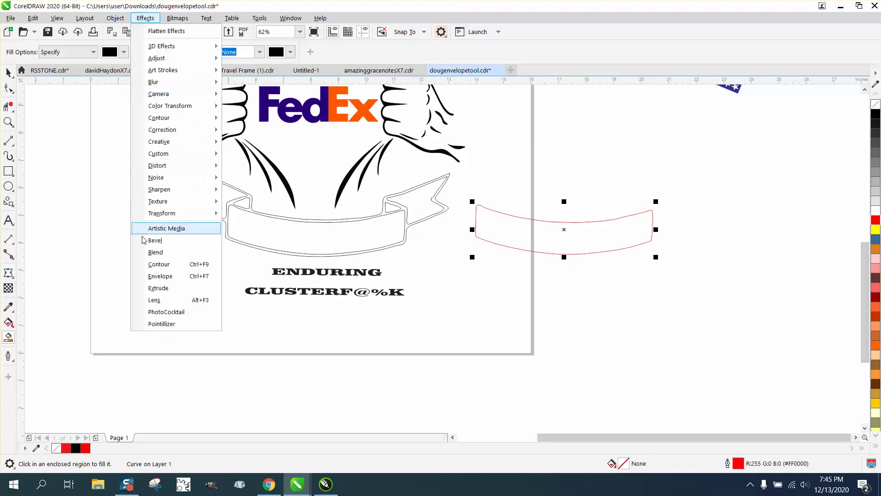
click(159, 264)
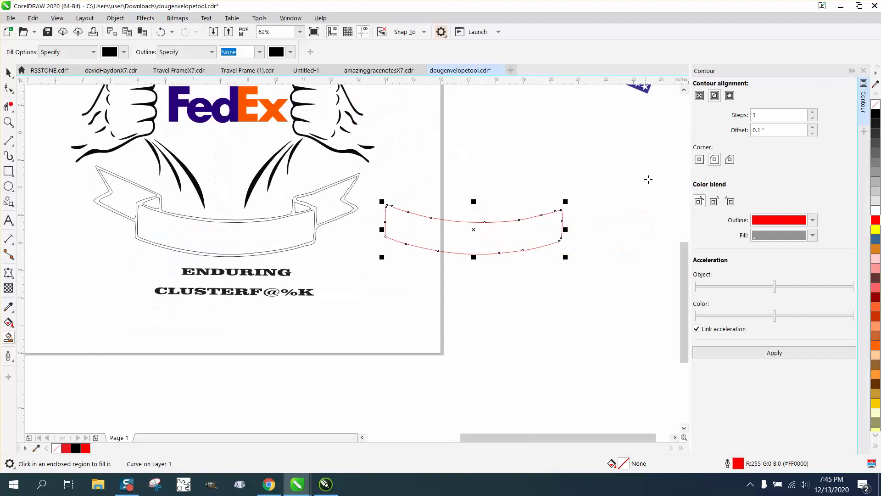
click(714, 95)
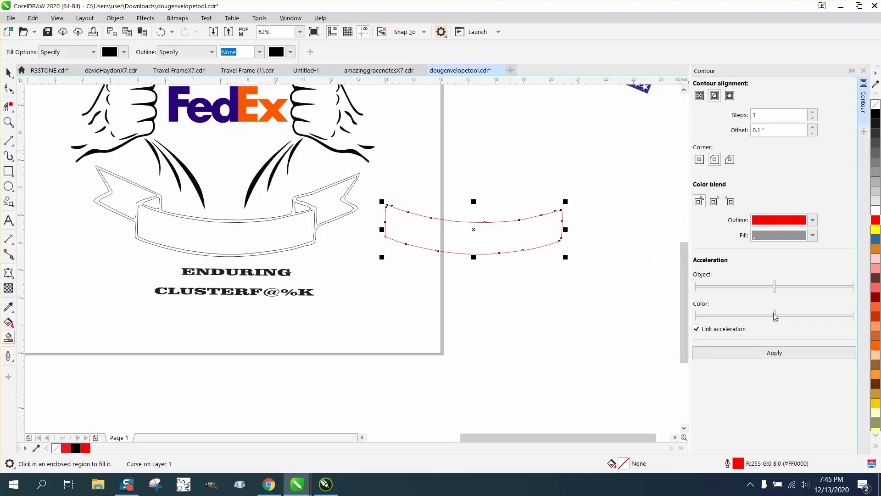
Step: Apply the inside contour and break it apart, undoing an accidental black fill
click(772, 354)
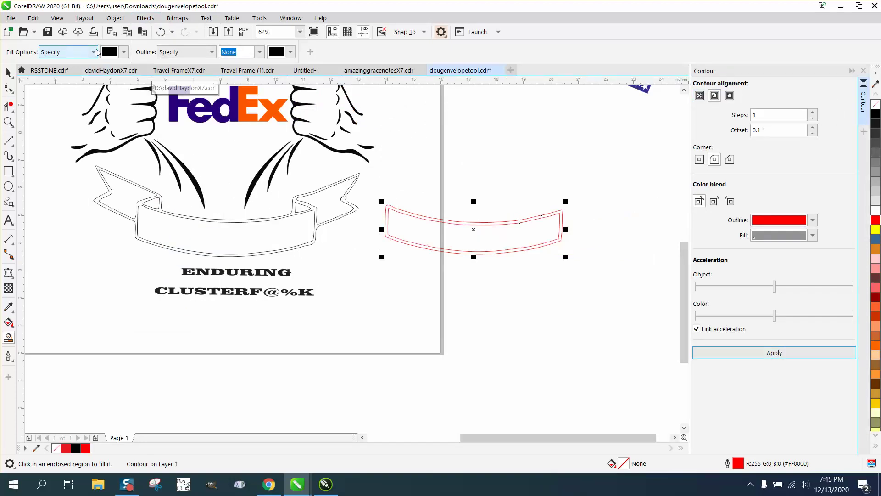
click(114, 18)
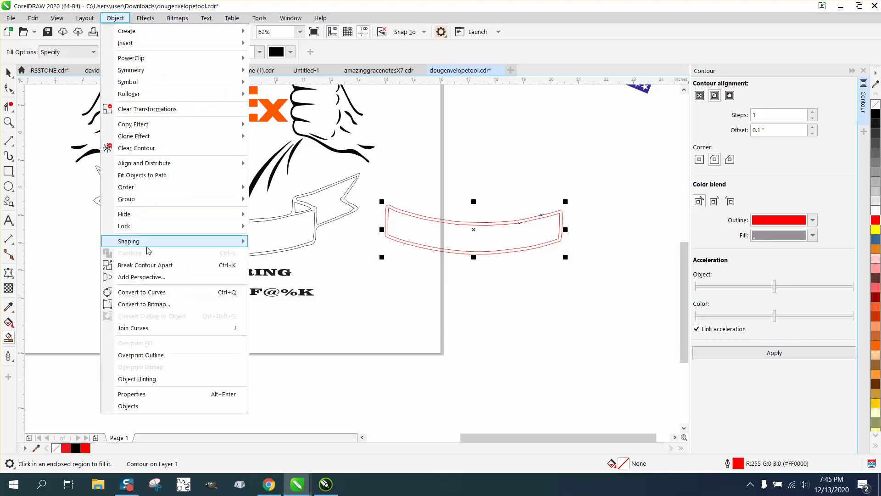
click(150, 261)
click(452, 216)
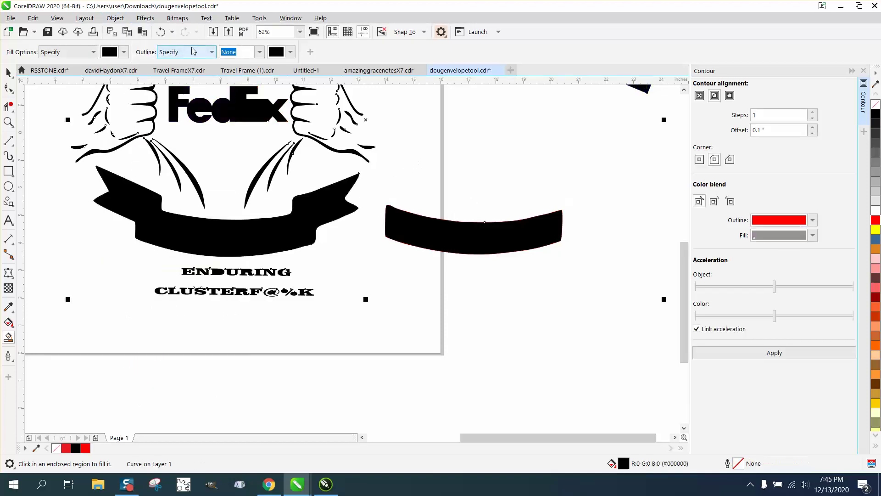
click(161, 32)
Step: Nudge the inner contour curve down and move the two-line text below the red shapes
click(8, 72)
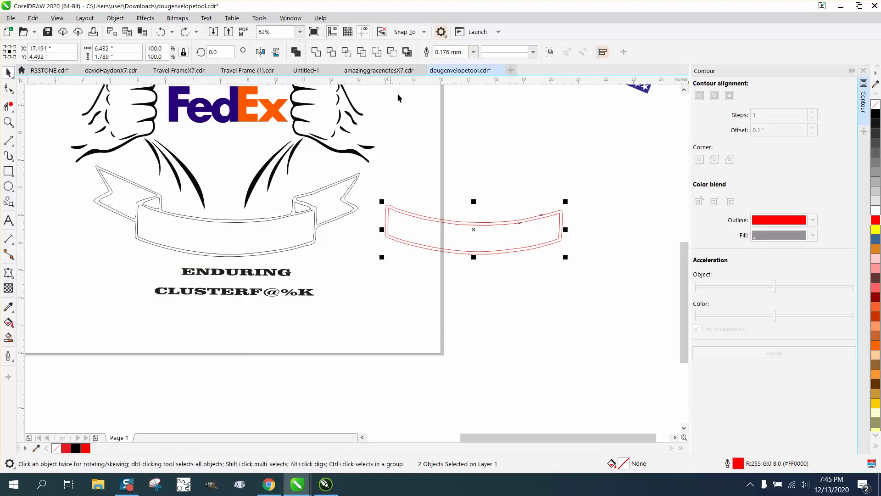
click(414, 117)
click(440, 219)
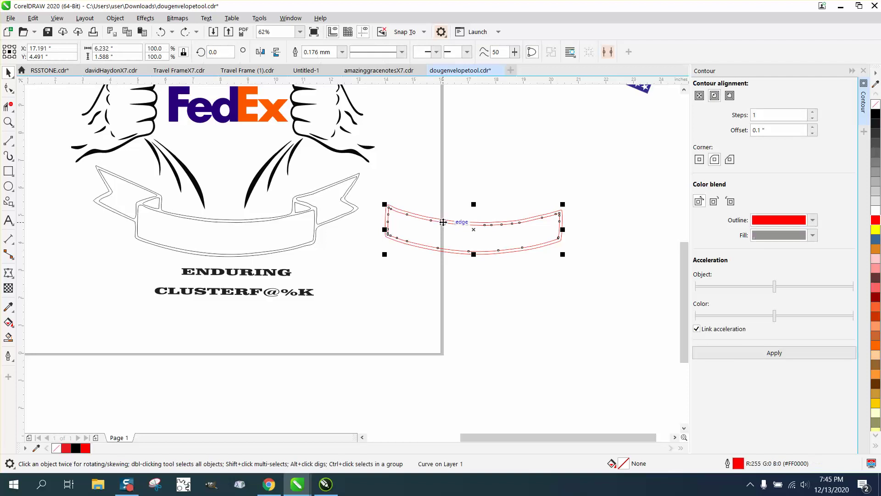
key(Down)
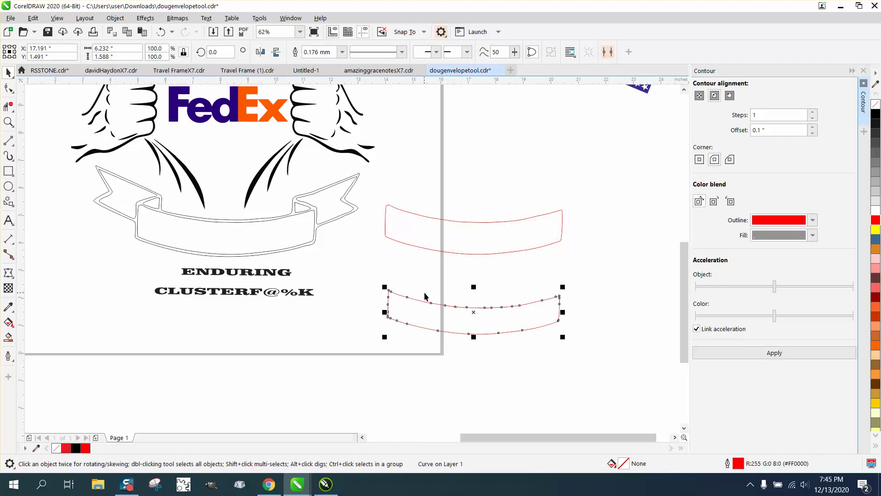
drag(302, 296, 521, 370)
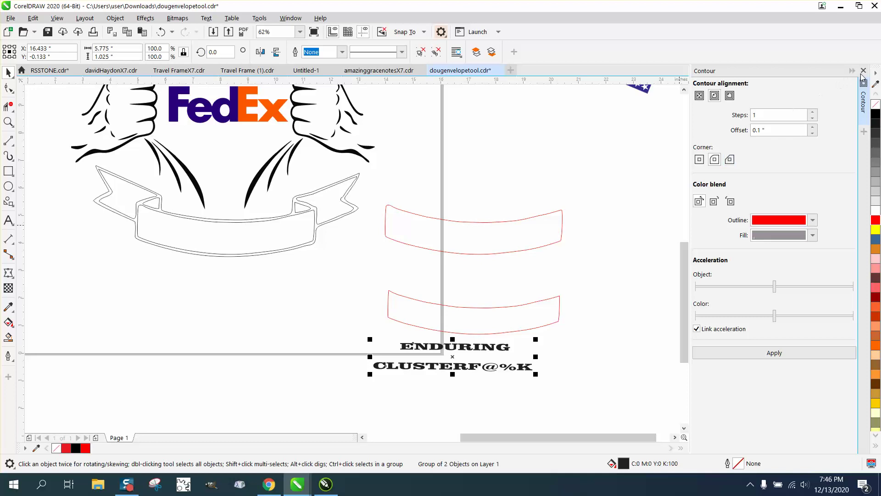
Step: Envelope the text using the lower red contour as the shape, then drag it into that panel
click(863, 71)
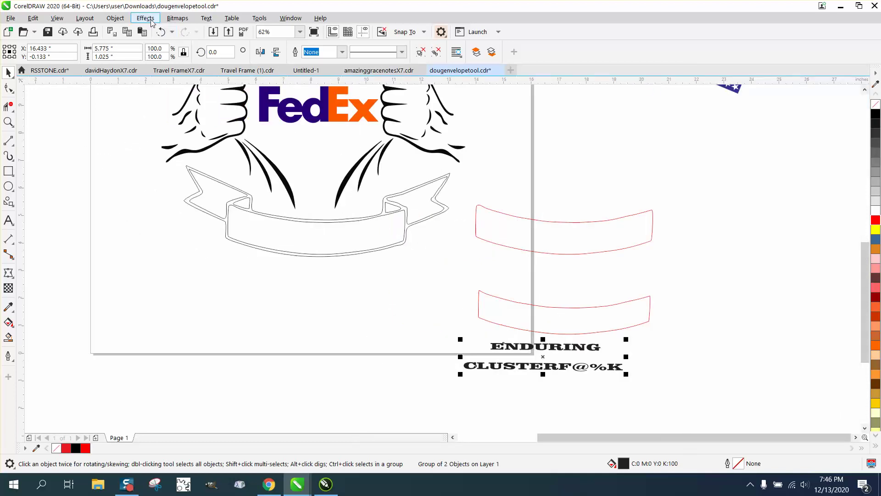
click(151, 20)
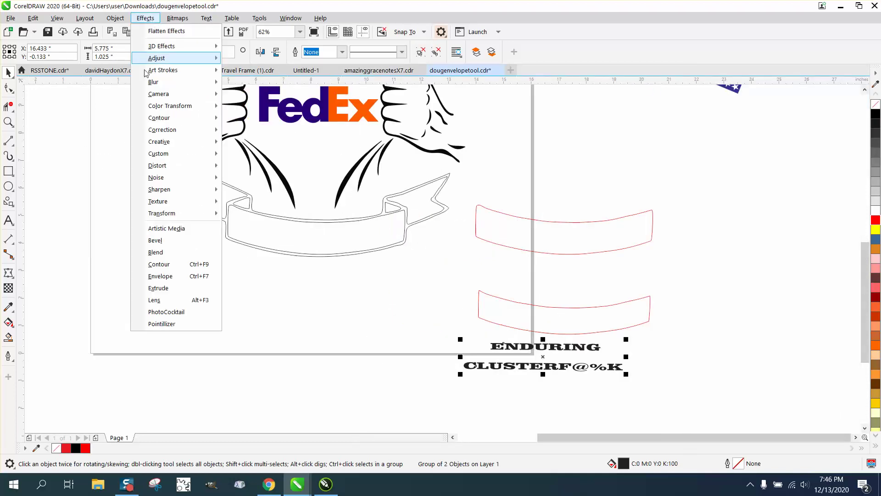
click(160, 276)
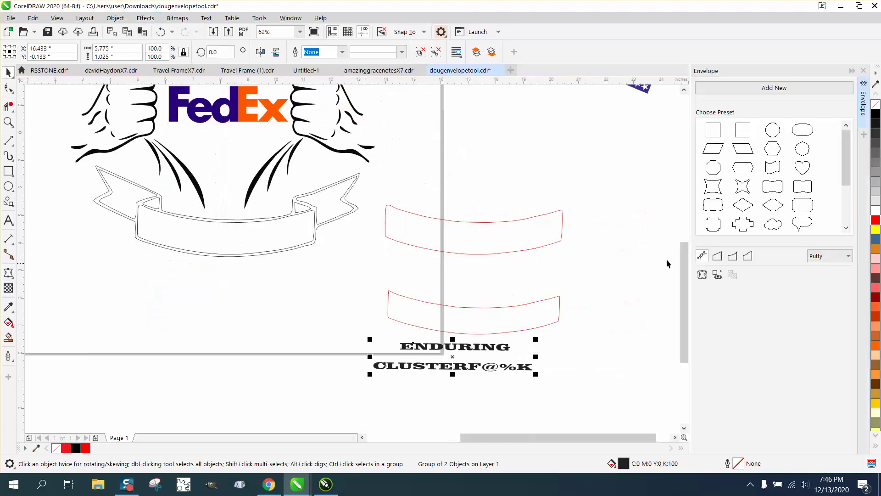
click(717, 275)
click(438, 314)
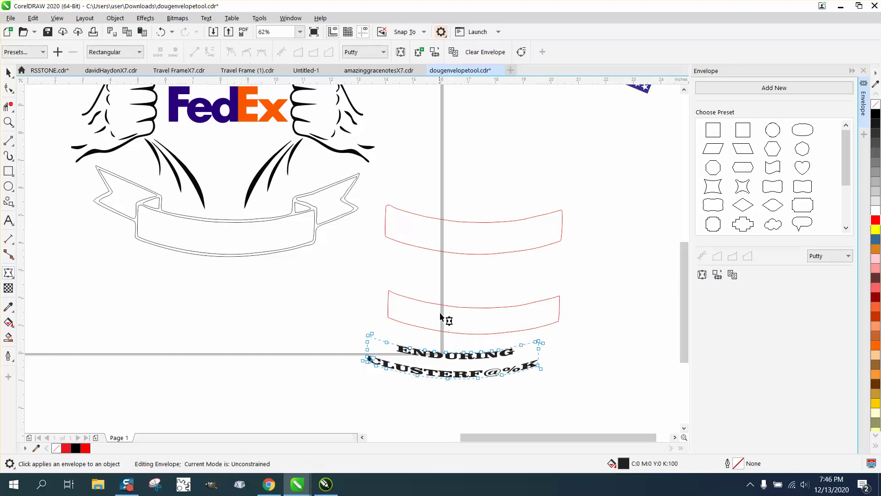
click(9, 72)
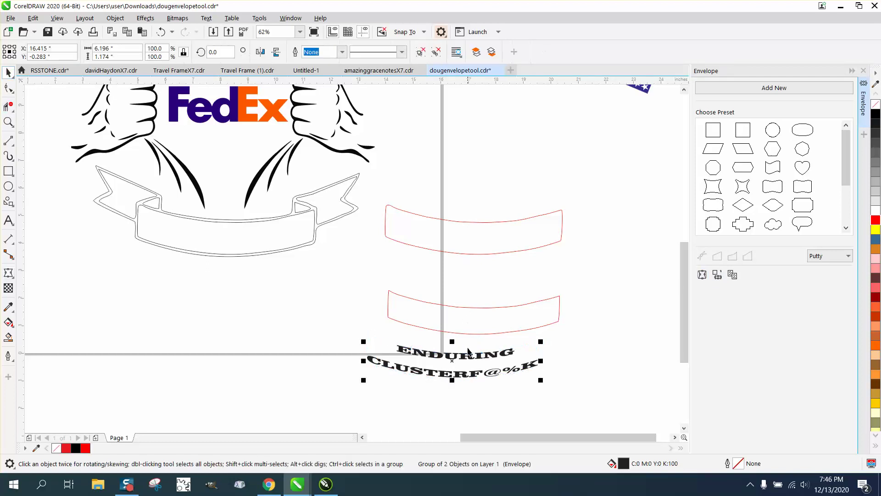
drag(452, 361, 474, 313)
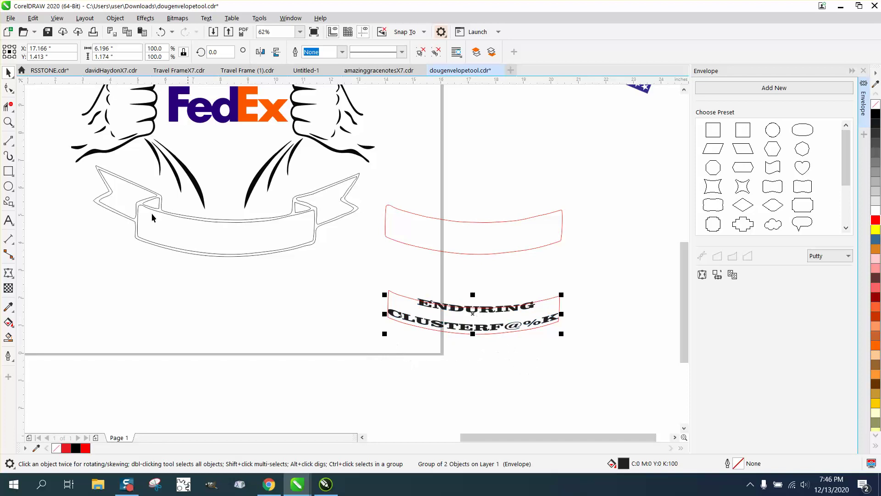
click(8, 122)
Step: Zoom in on the arched text, adjust its position, and set the nudge distance to .01 inch
drag(365, 263, 619, 362)
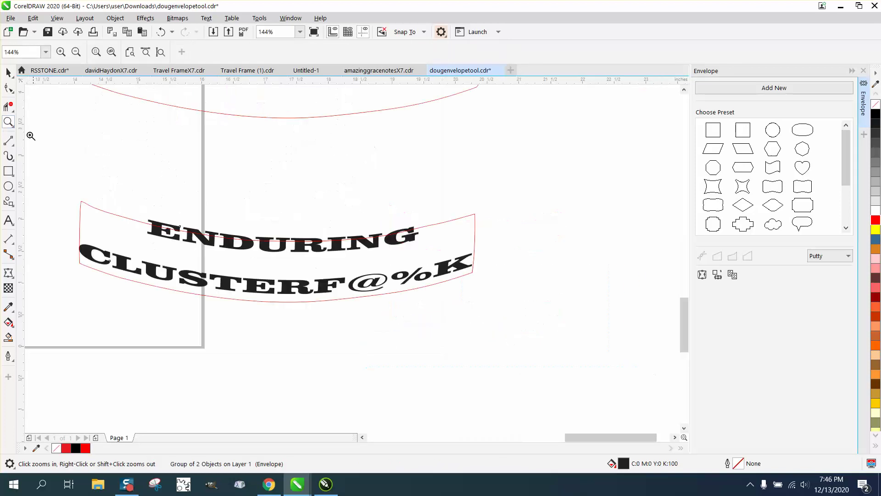
click(8, 72)
drag(270, 244, 281, 259)
click(304, 262)
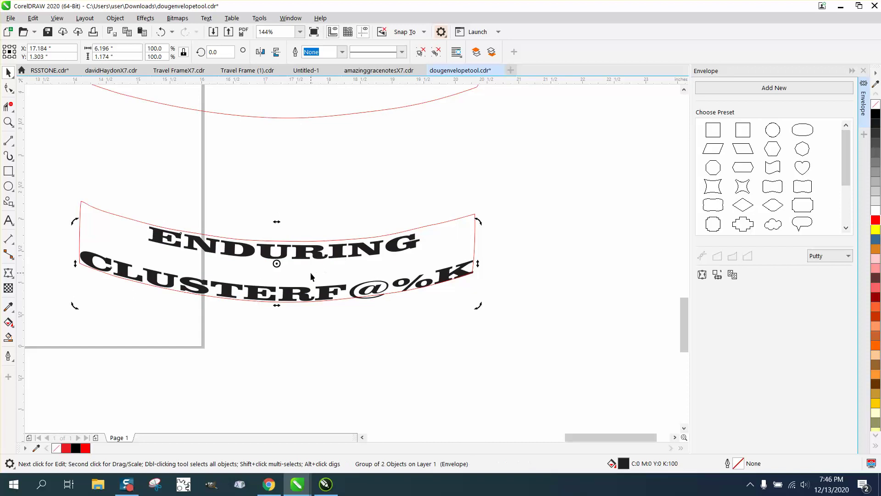
click(530, 256)
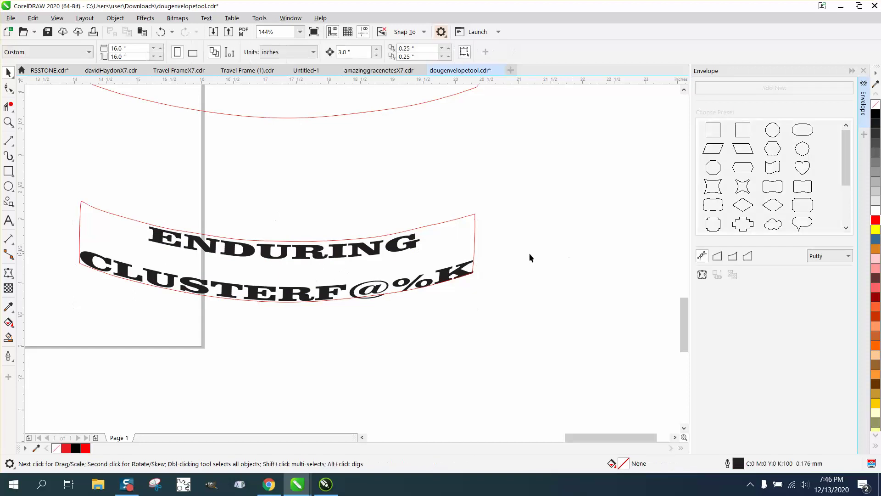
click(353, 52)
text(.0)
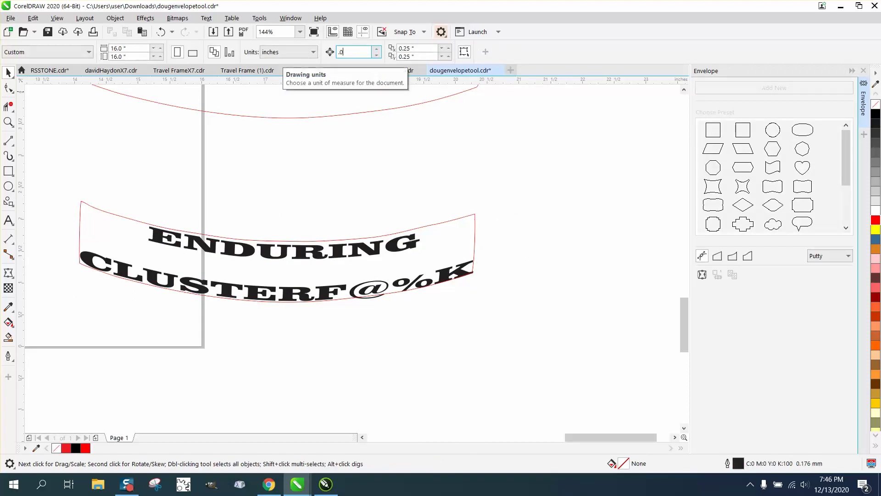
text(1)
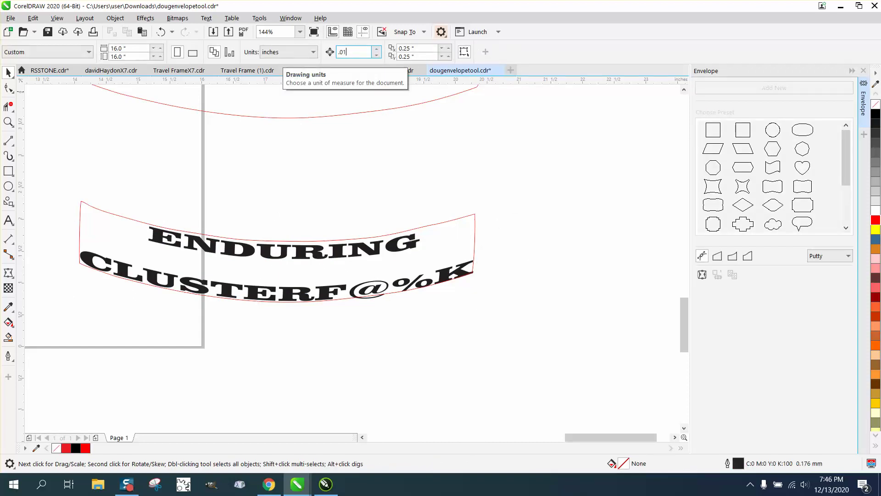
Step: Select the arched two-line text group and nudge it up 0.01 inch
click(355, 251)
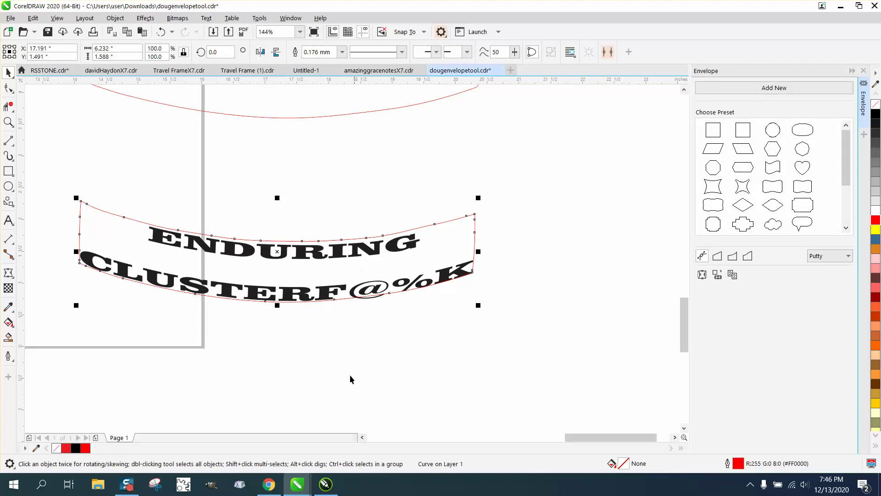
click(163, 224)
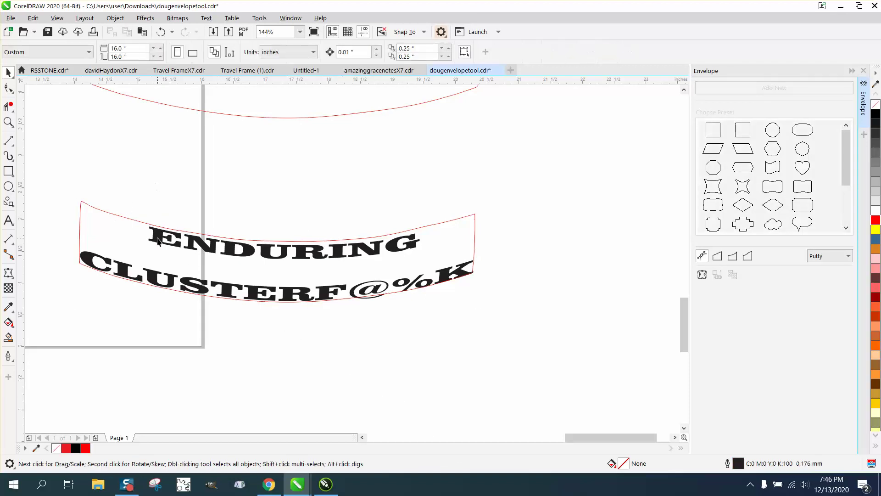
click(157, 239)
click(158, 239)
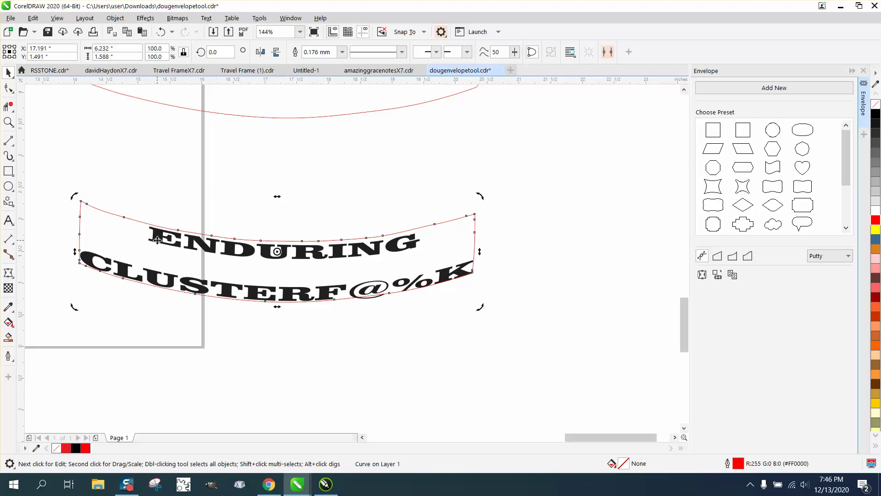
click(216, 304)
click(226, 293)
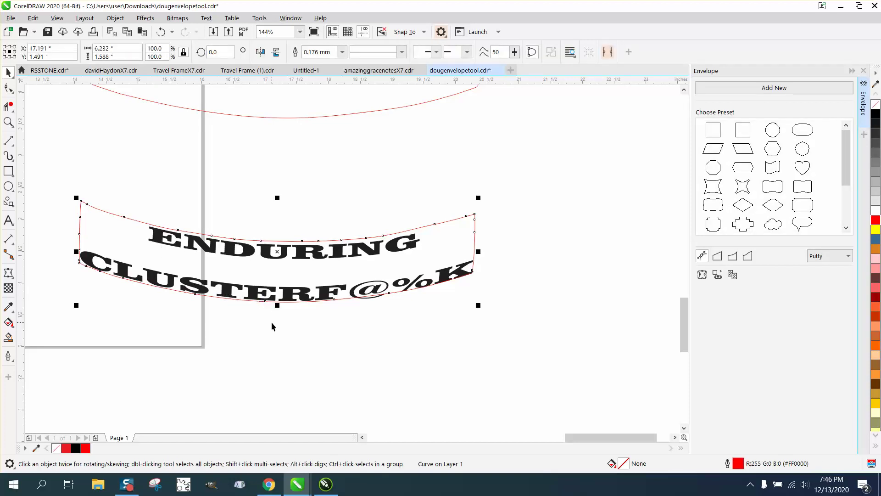
click(414, 221)
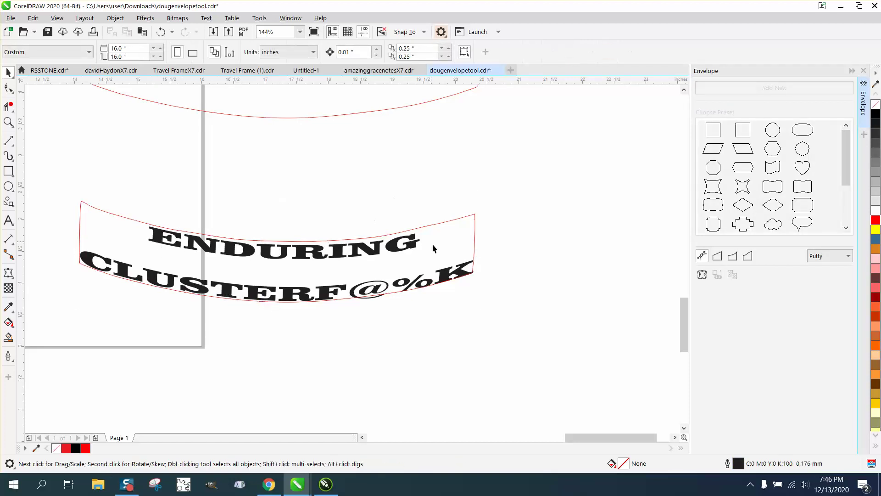
click(465, 273)
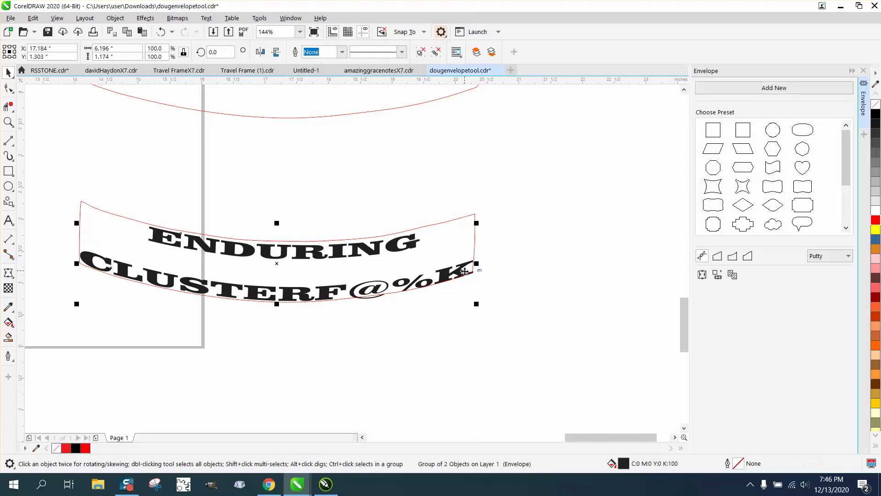
key(Up)
key(Up)
key(Up)
key(Up)
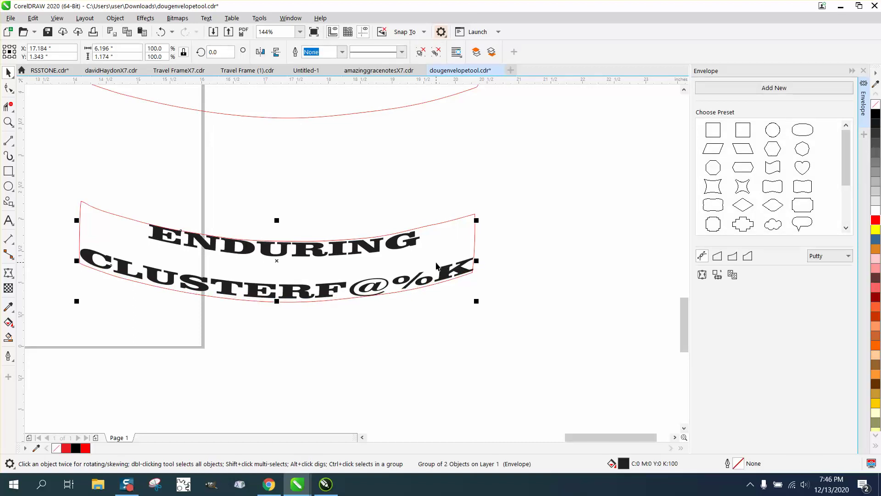
Step: Delete the red arched envelope outline around the text
scroll(491, 299, down, 3)
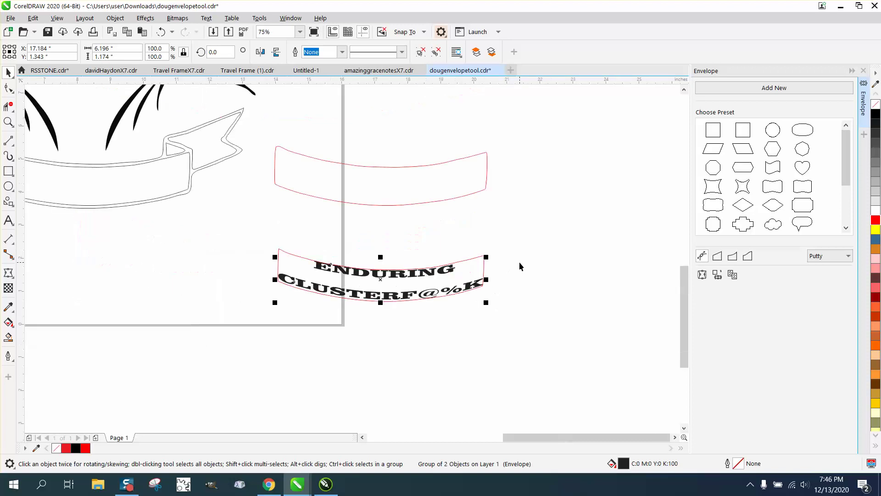
click(494, 272)
click(484, 266)
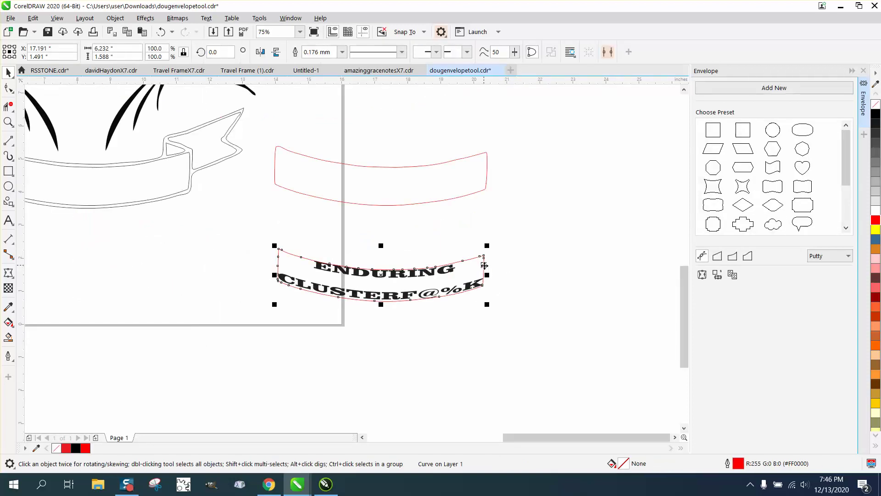
key(Delete)
Step: Set the nudge distance to 3.0 inches and arrow-key the text group up and left into the banner
click(431, 272)
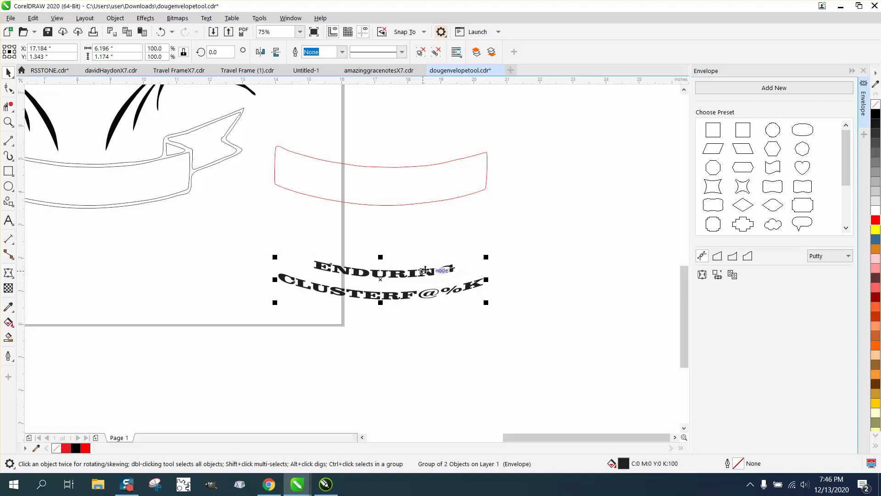
click(455, 244)
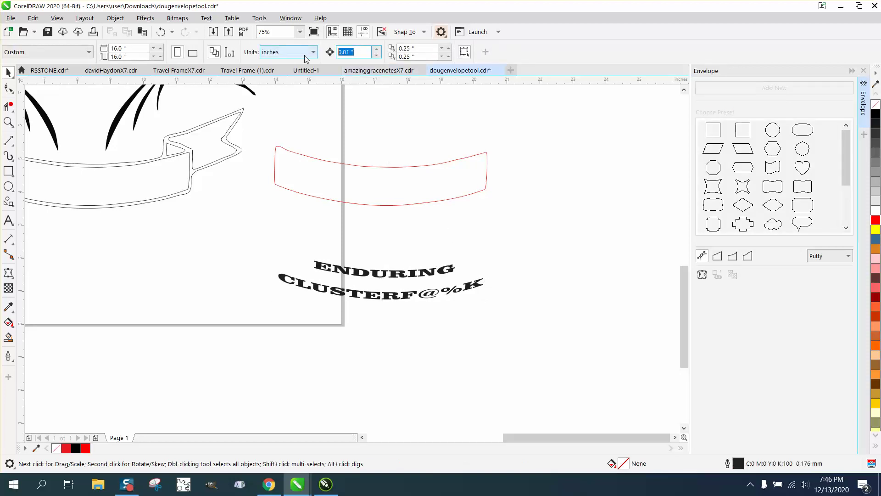
text(.)
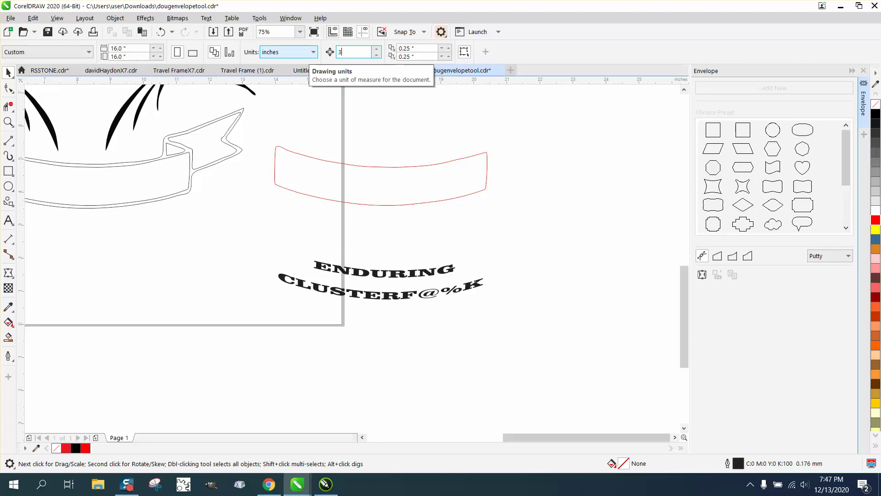
key(Return)
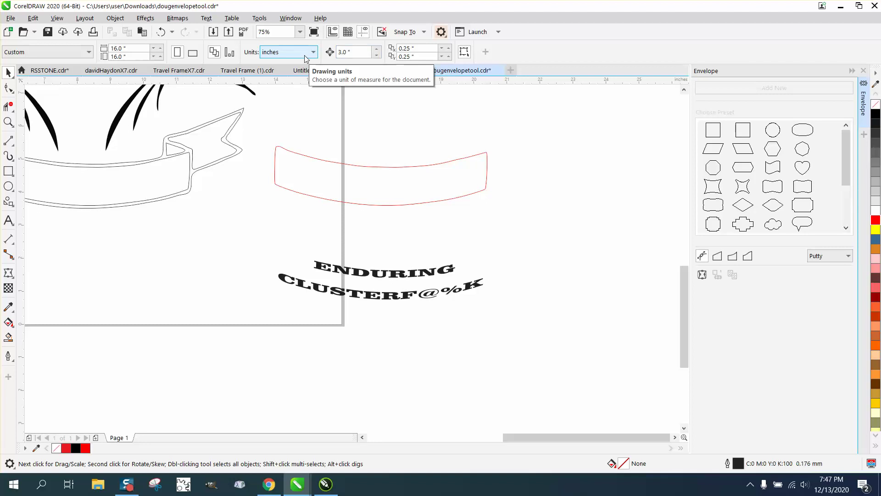
click(379, 278)
key(Up)
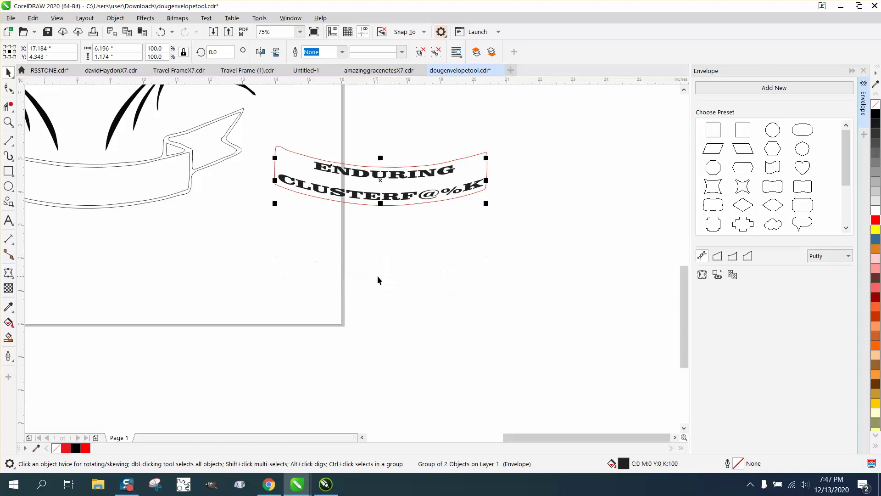
key(Left)
key(Left)
key(Left)
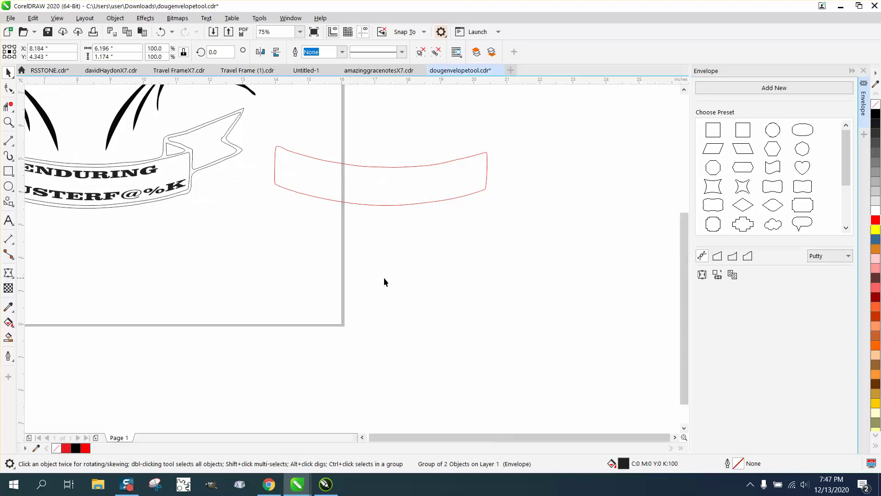
key(F3)
Step: Smart Fill the band between the banner's double outlines with solid black, zooming in to check the result
click(9, 122)
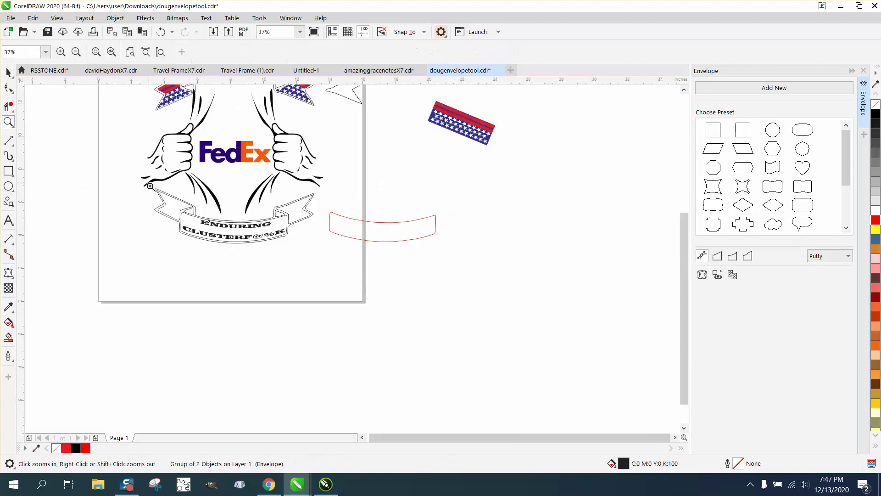
drag(150, 186, 356, 267)
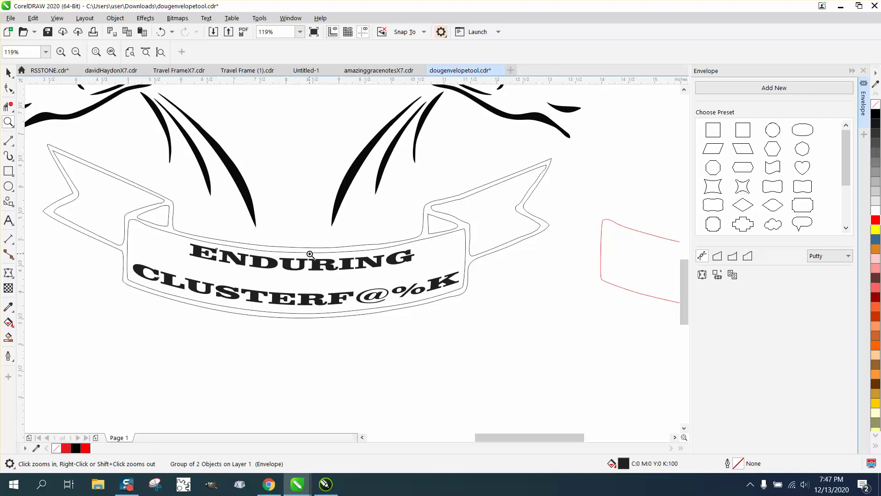
click(9, 337)
click(126, 224)
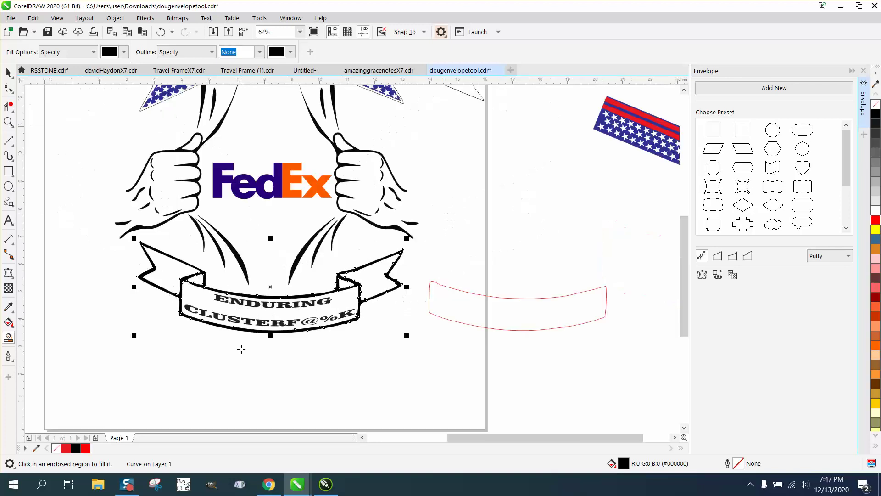
scroll(242, 349, down, 1)
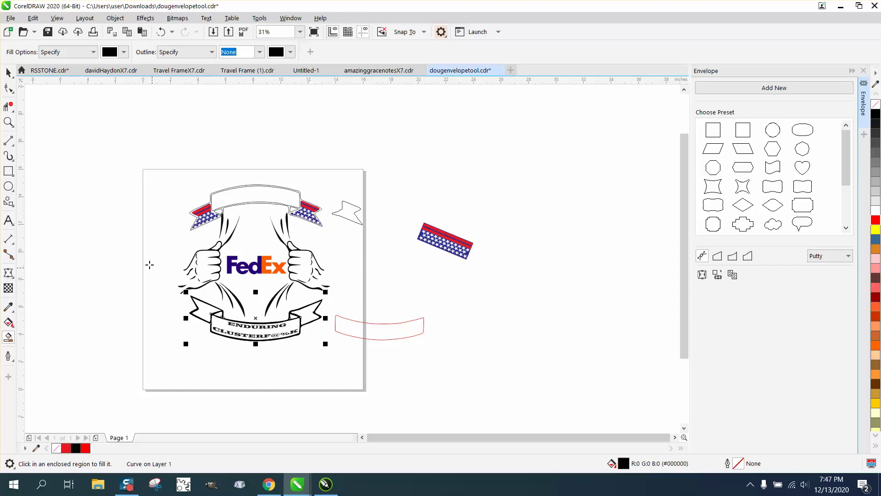
click(8, 122)
drag(152, 164, 427, 346)
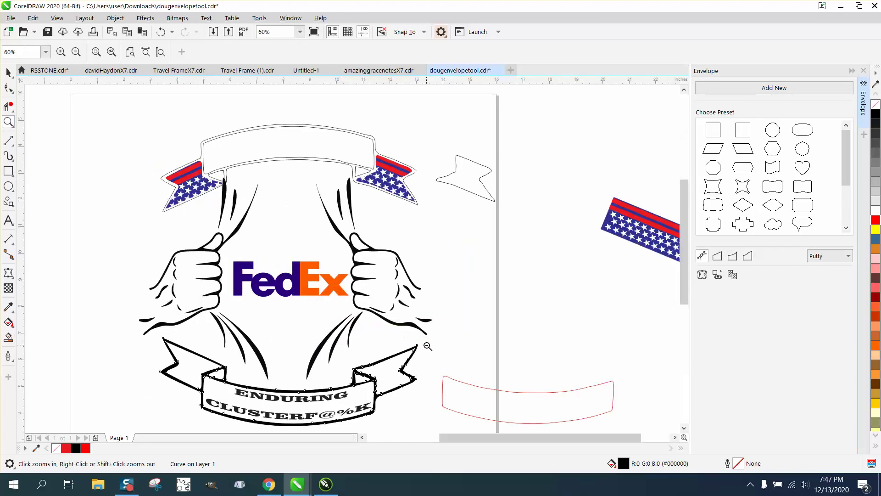